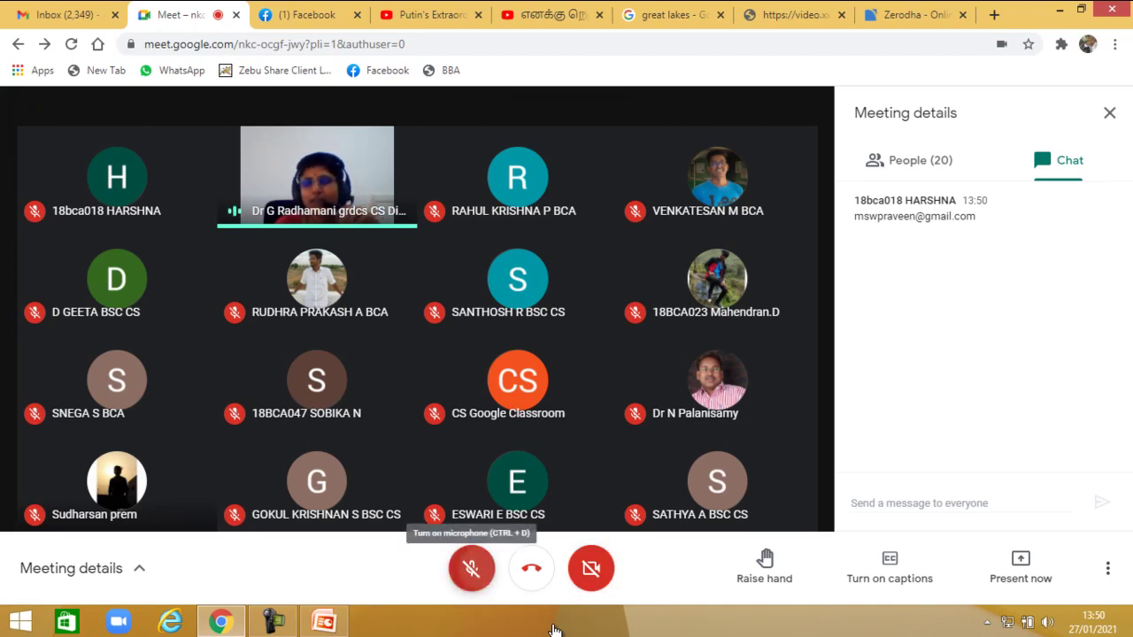
- Briefly unmute the microphone with Ctrl+D, then mute it again and confirm it stays muted
key(ctrl+d)
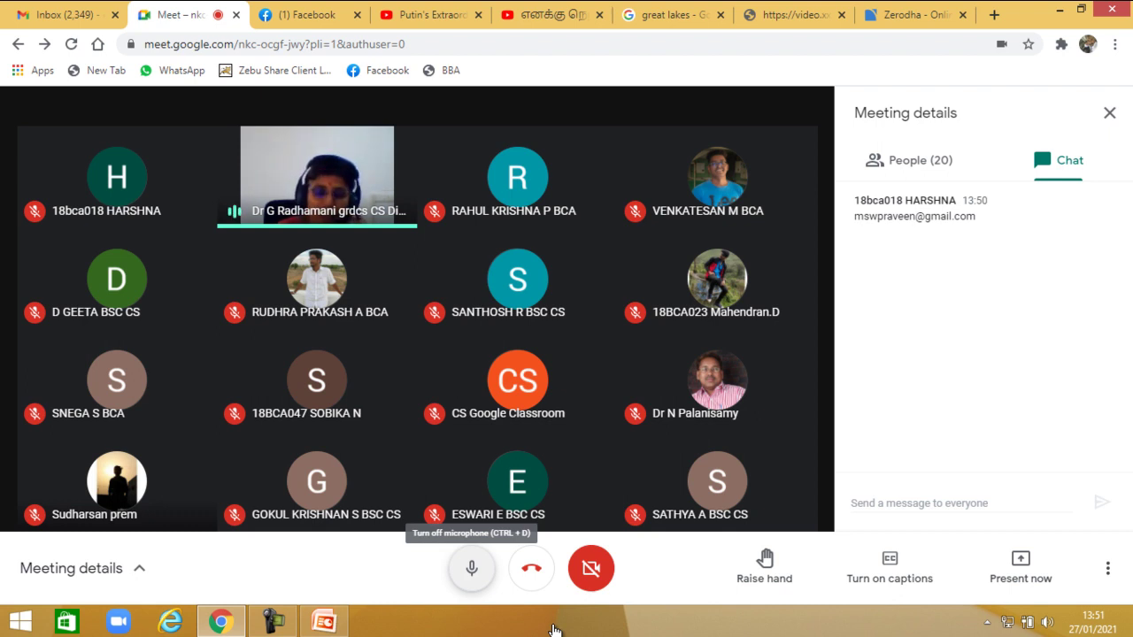
key(ctrl+d)
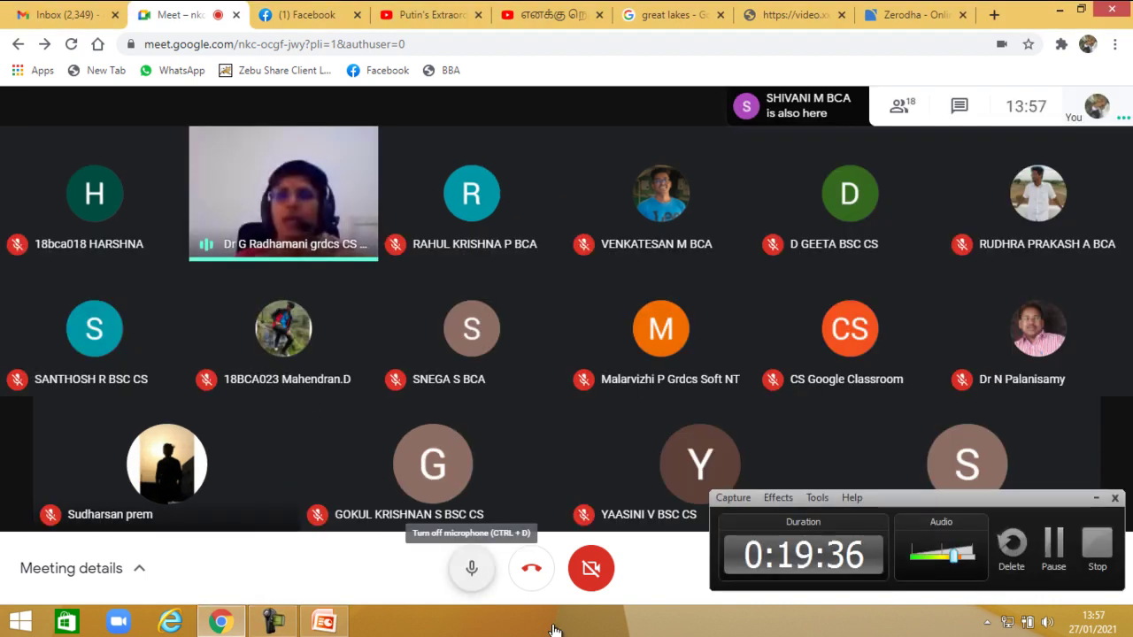
key(ctrl+d)
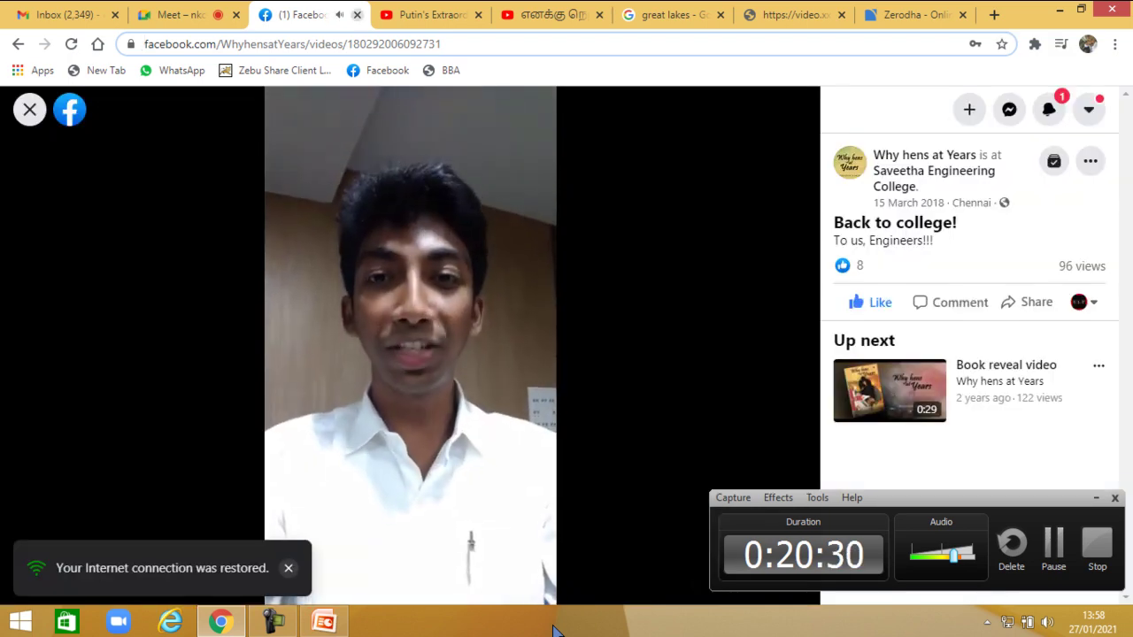
- Close the Facebook video tab, the YouTube Putin video tab and the remaining YouTube tab
key(ctrl+w)
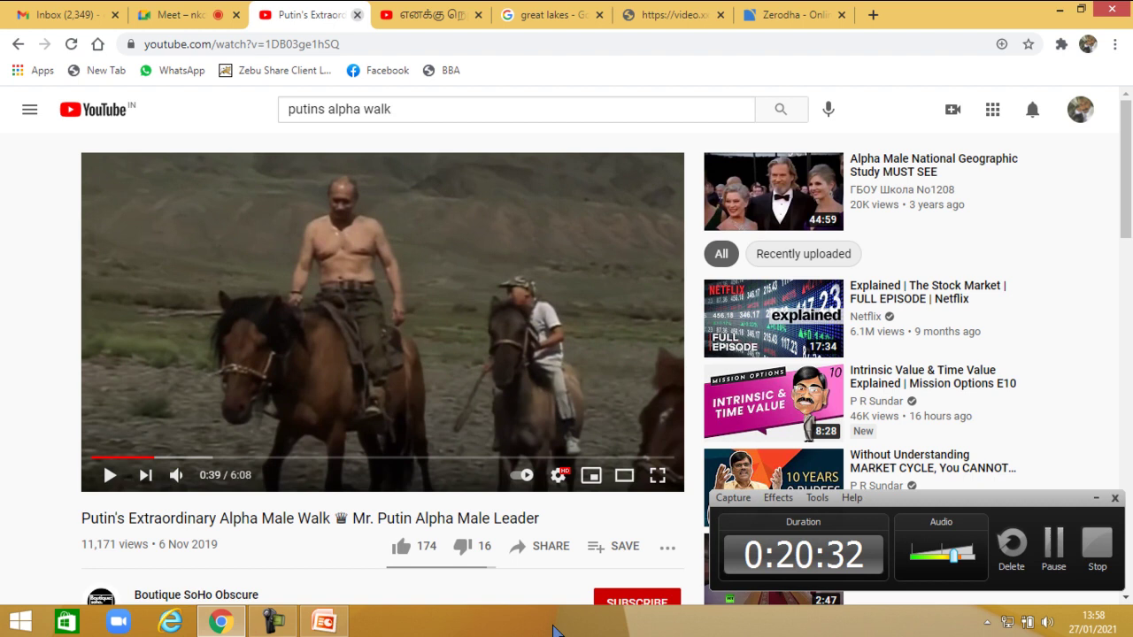
key(ctrl+w)
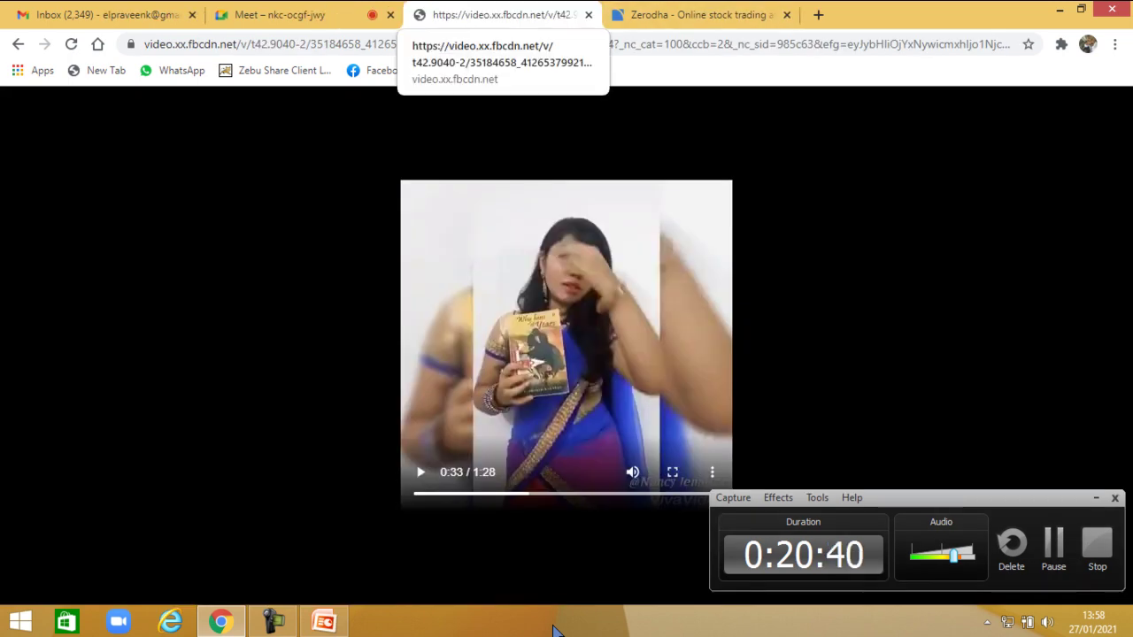
key(ctrl+w)
key(ctrl+w)
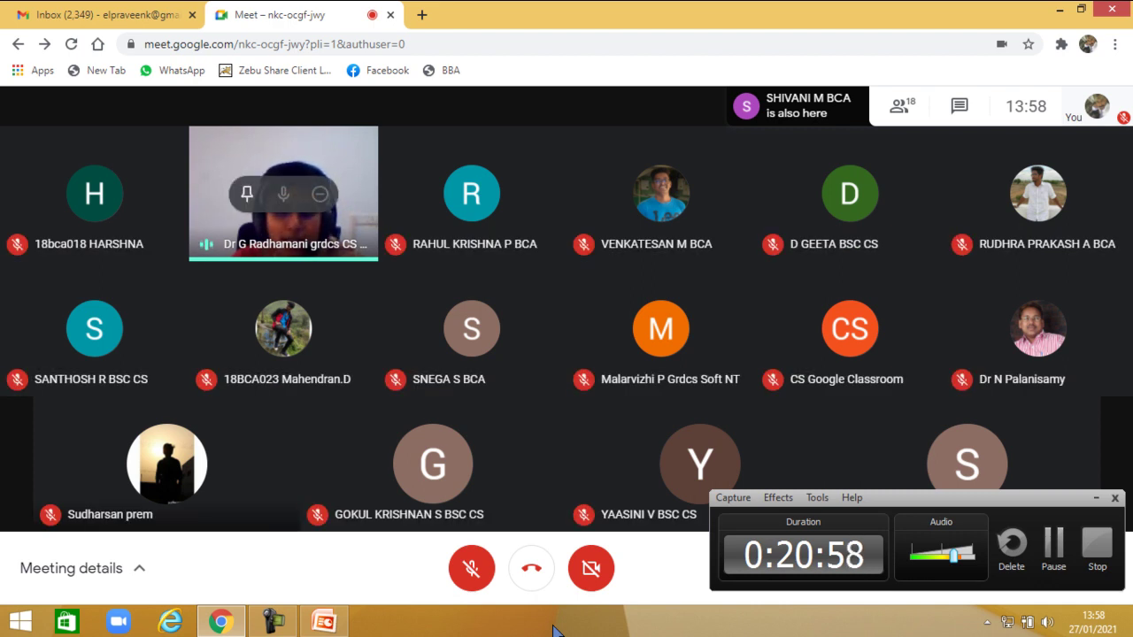
- Switch the call to full screen with F11, briefly unmute to speak, then mute again
key(F11)
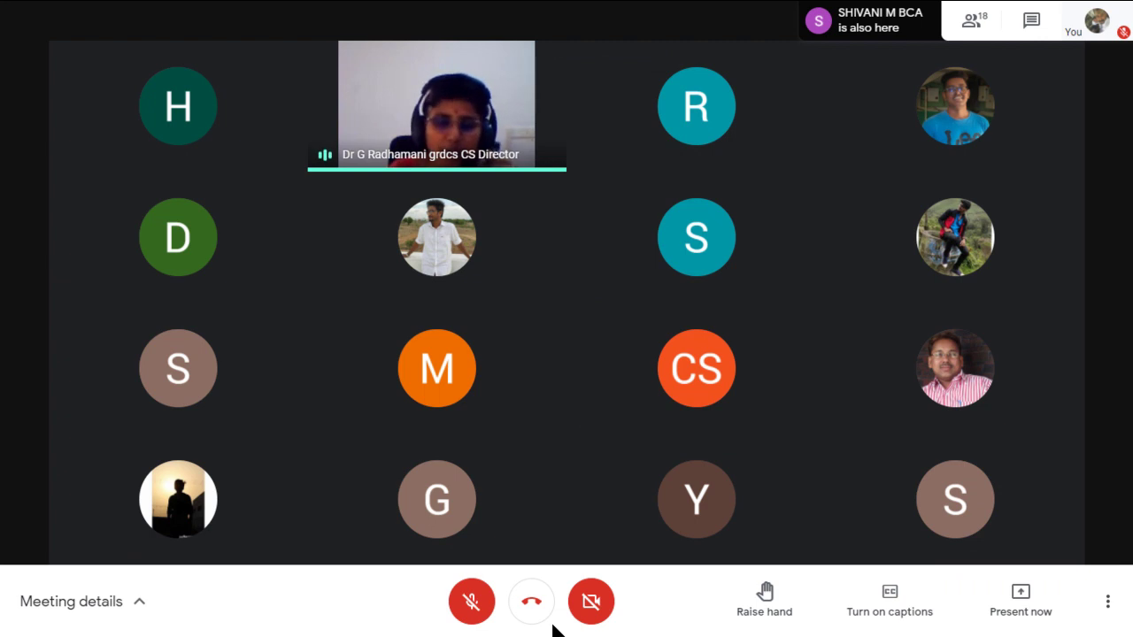
key(ctrl+d)
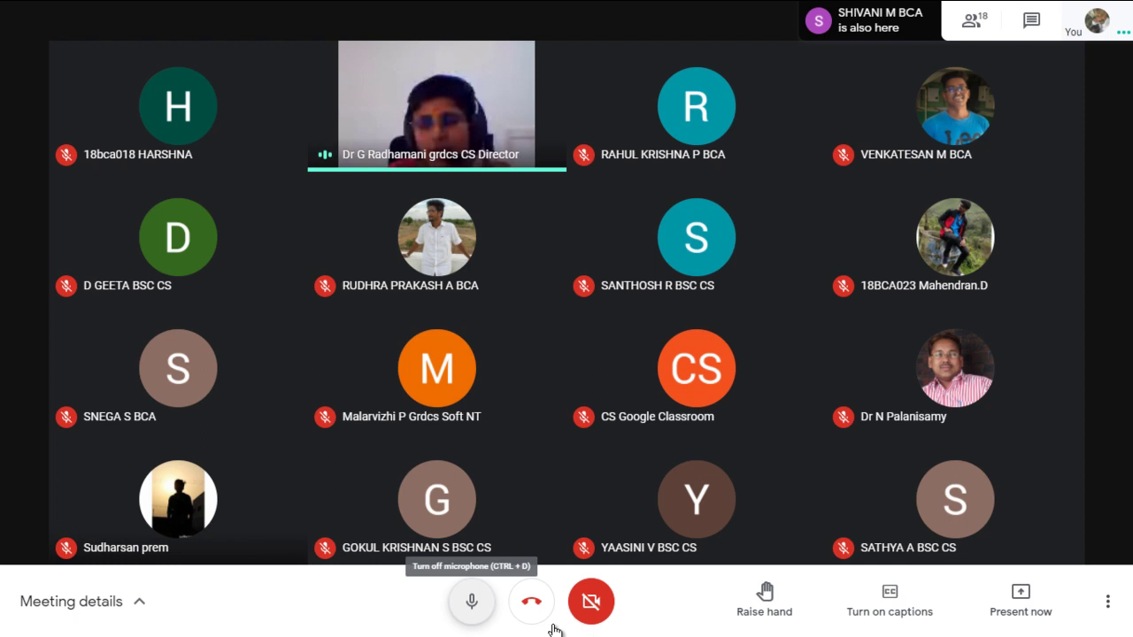
key(ctrl+d)
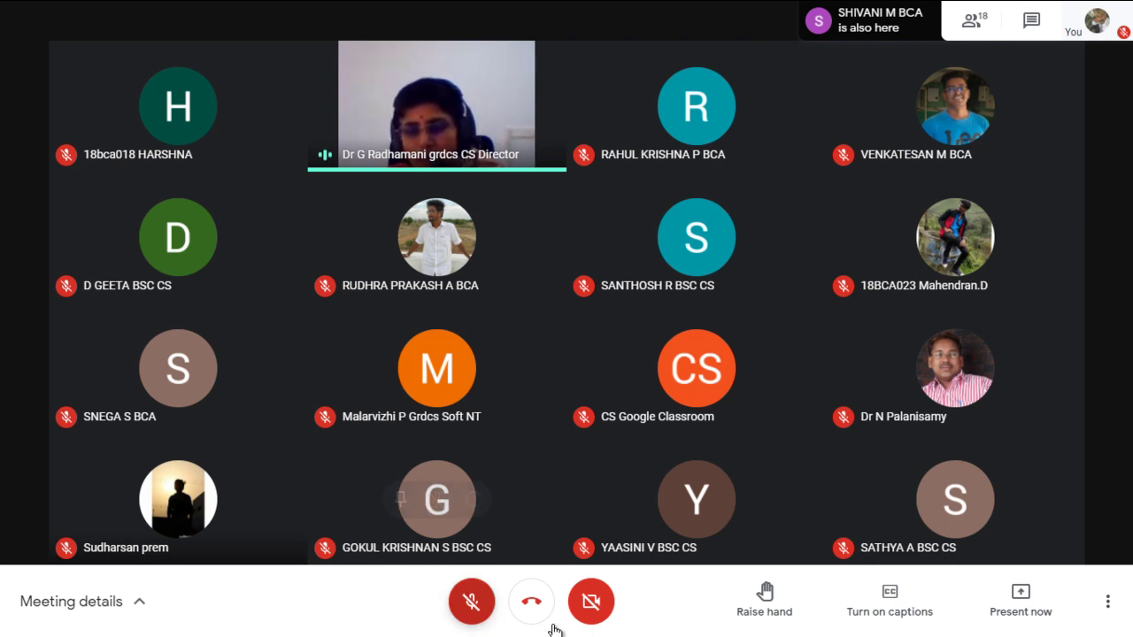
- Unmute to speak, mute while HARSHNA talks, then unmute for the farewell
key(ctrl+d)
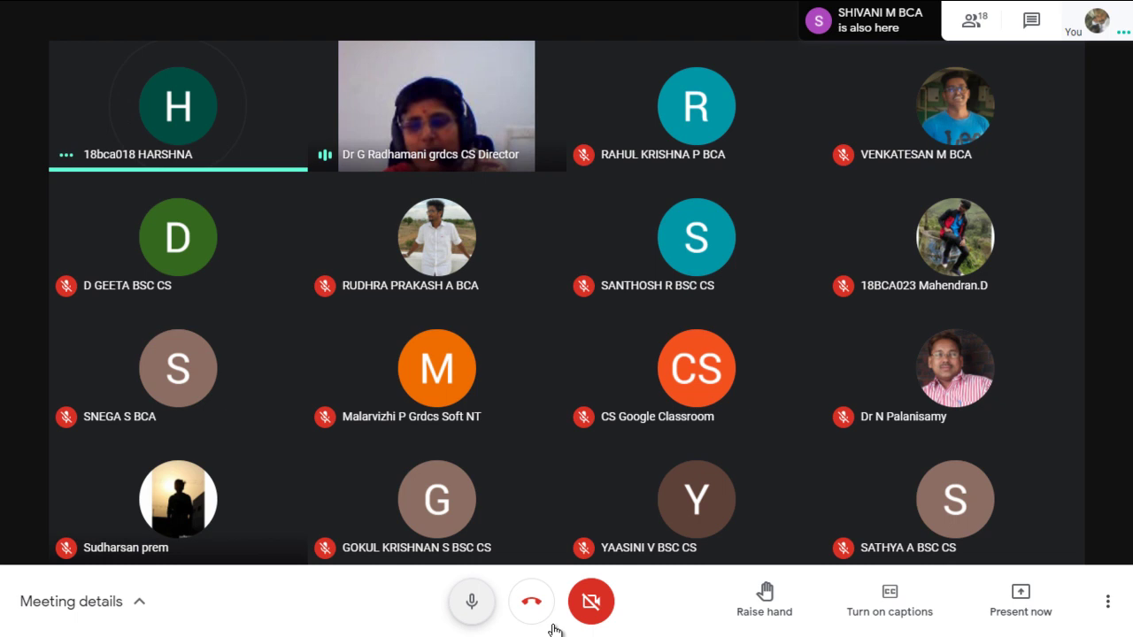
key(ctrl+d)
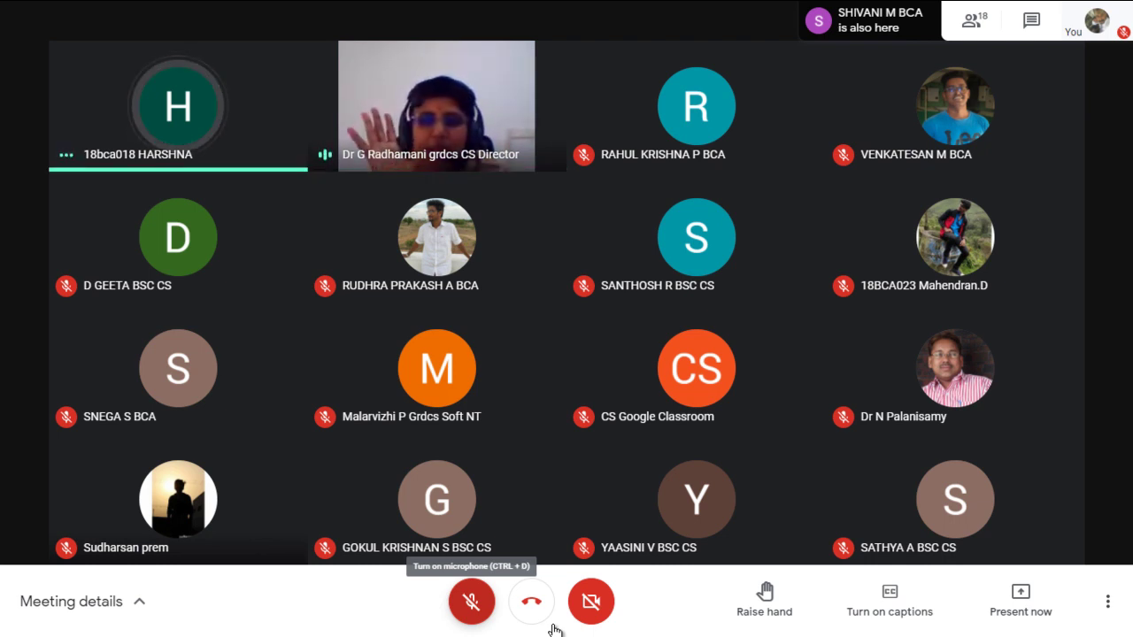
key(ctrl+d)
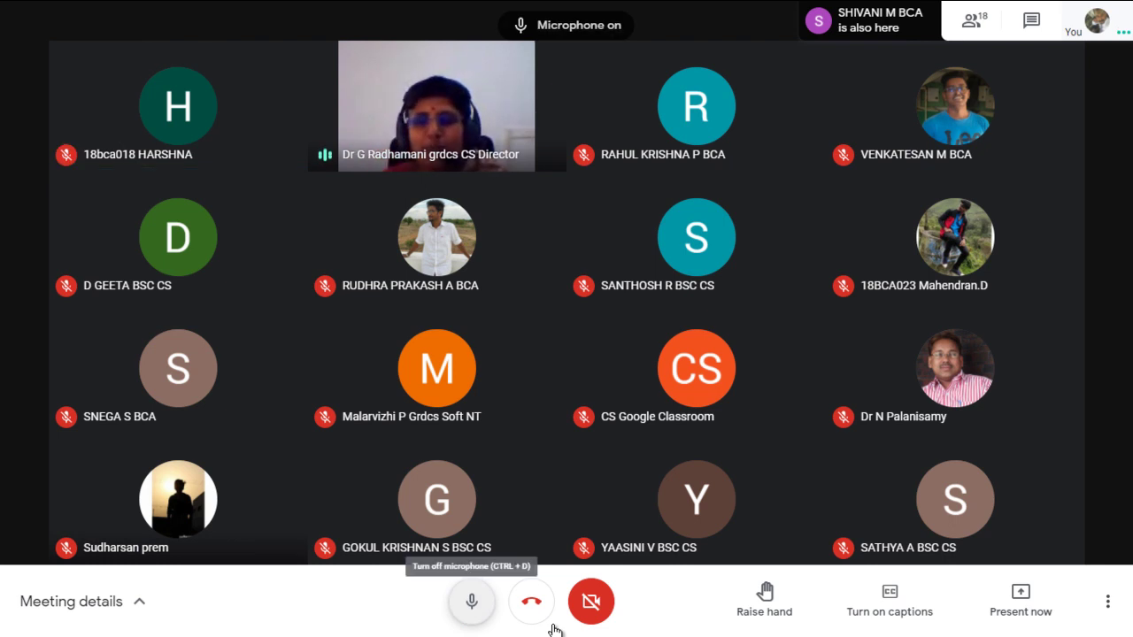